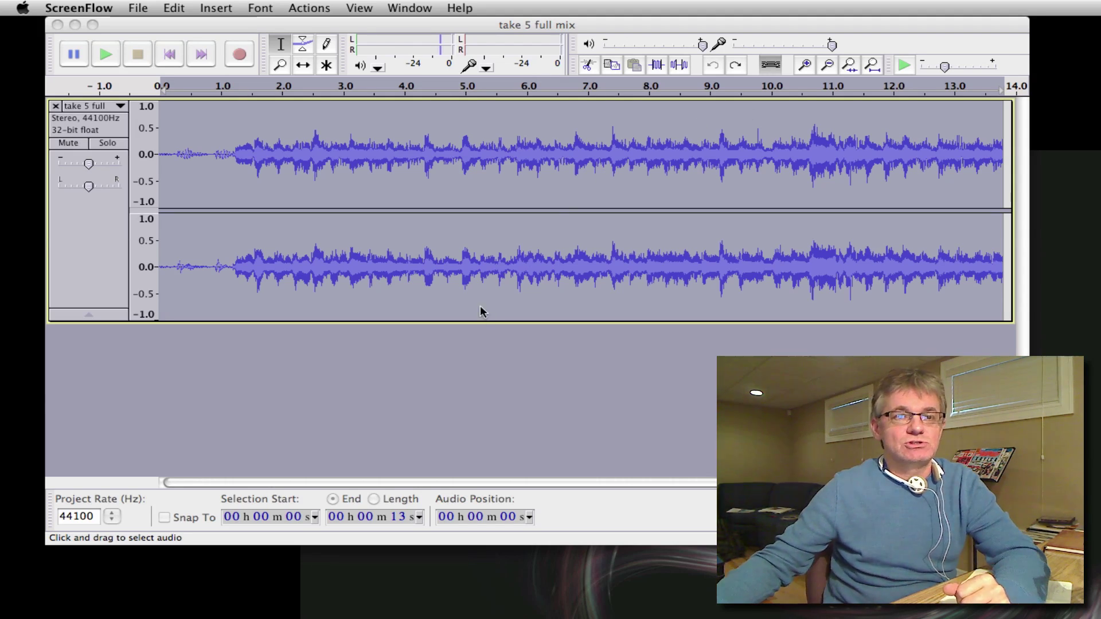
- Dismiss the open menu and focus the Audacity window holding the 13-second 'take 5 full mix' track
left_click(172, 5)
left_click(173, 5)
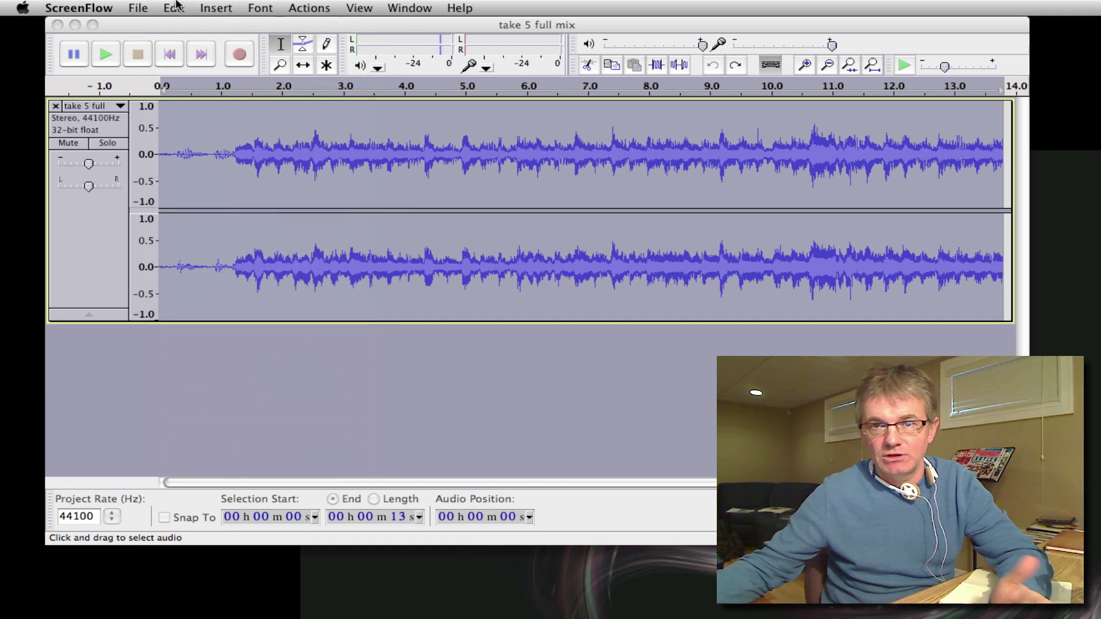
left_click(482, 387)
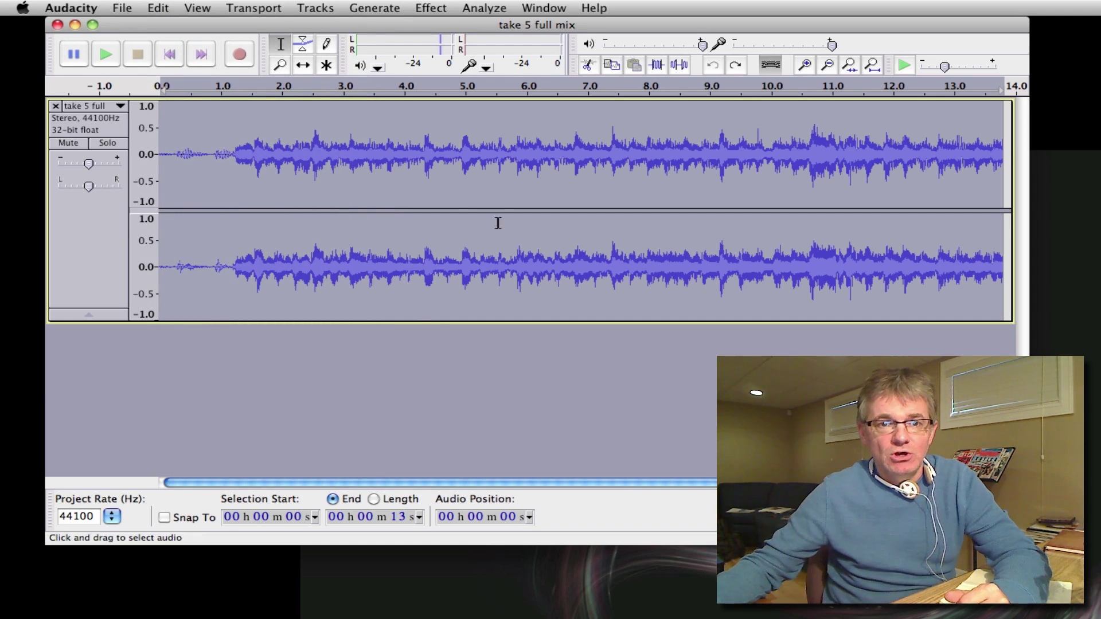
- Play the opening of the original mix, then select the region from about 3 to 9 seconds
left_click(119, 57)
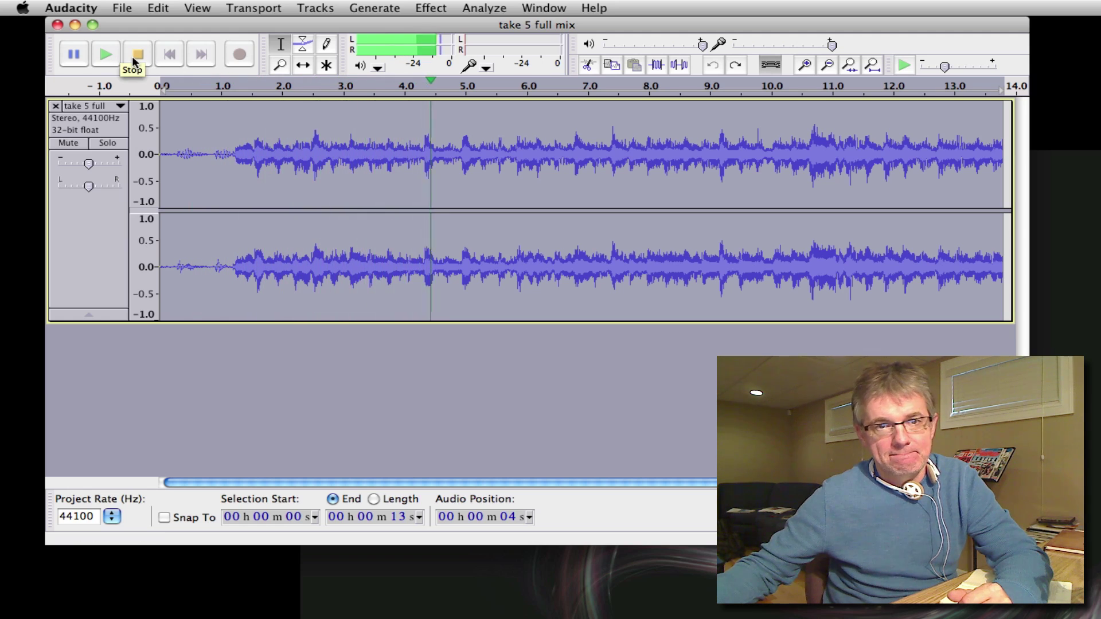
left_click(137, 54)
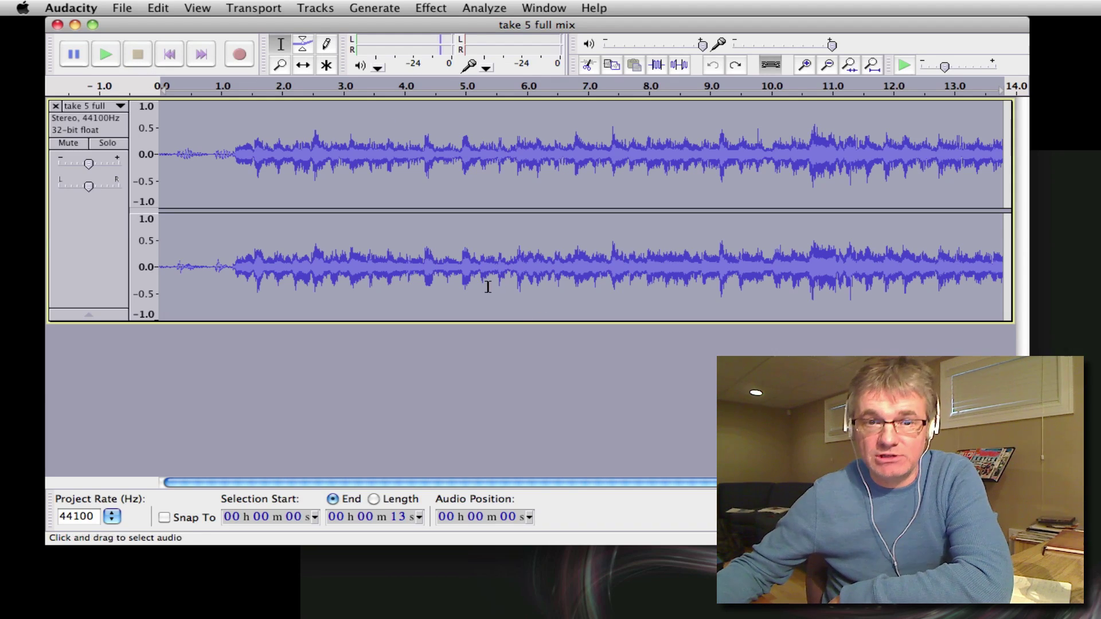
left_click(726, 263)
left_click_drag(634, 264, 648, 240)
left_click_drag(743, 236, 329, 240)
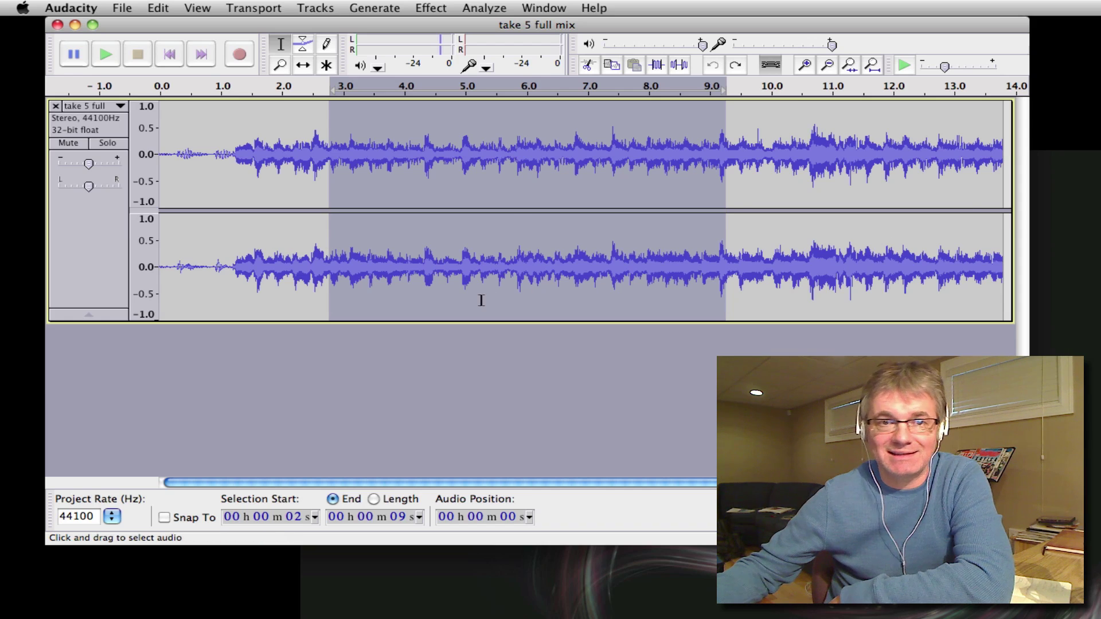
- Clear the marked region and select the entire stereo track with Edit > Select > All
left_click(336, 363)
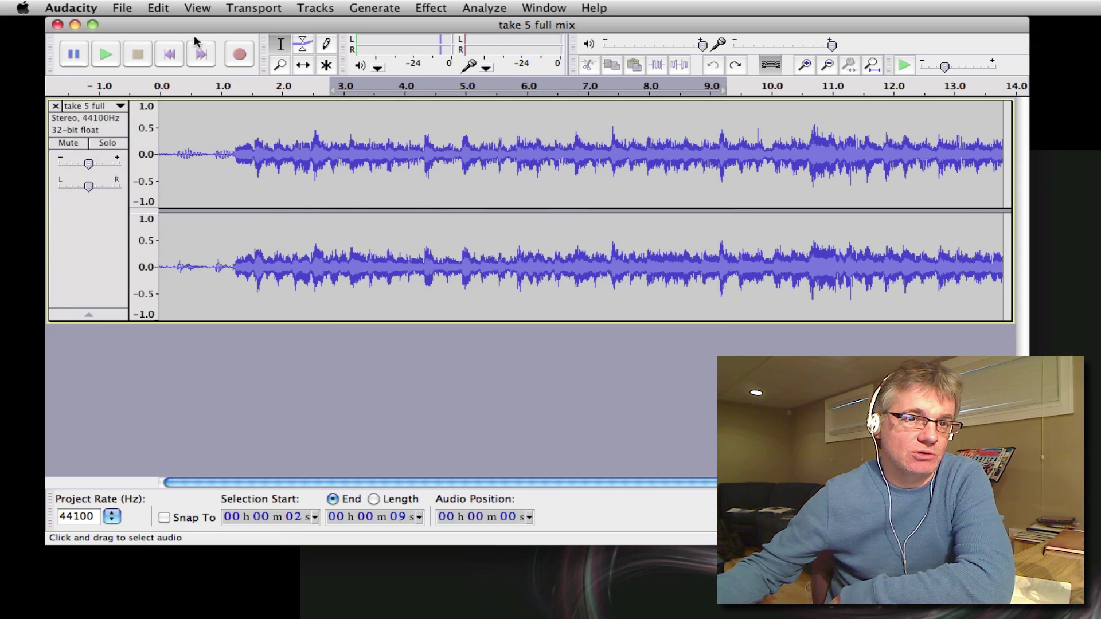
left_click(158, 8)
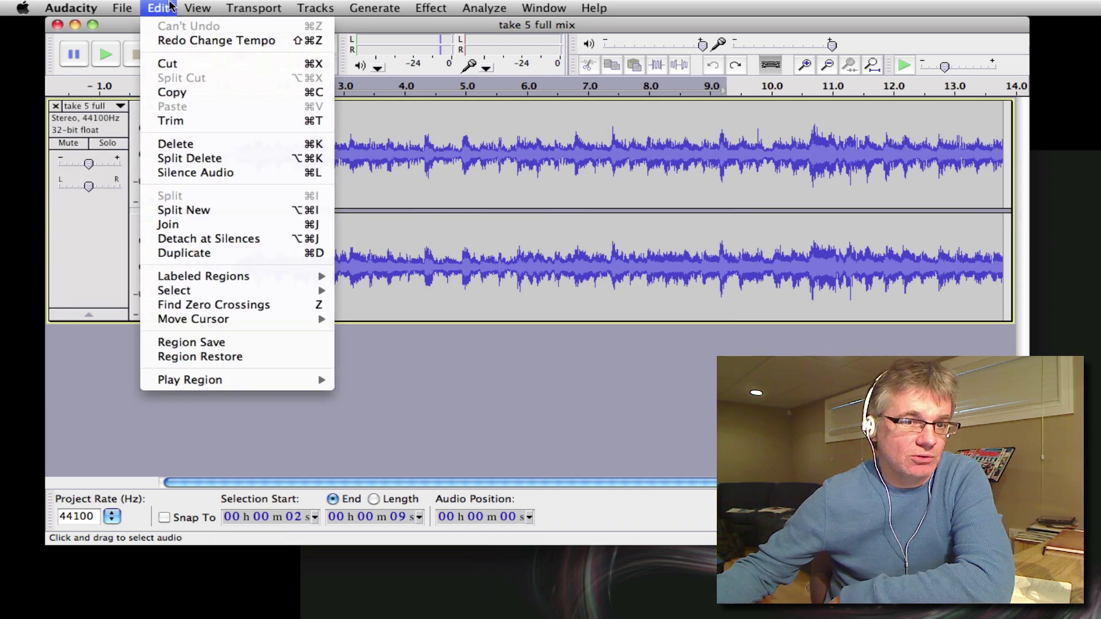
mouse_move(236, 293)
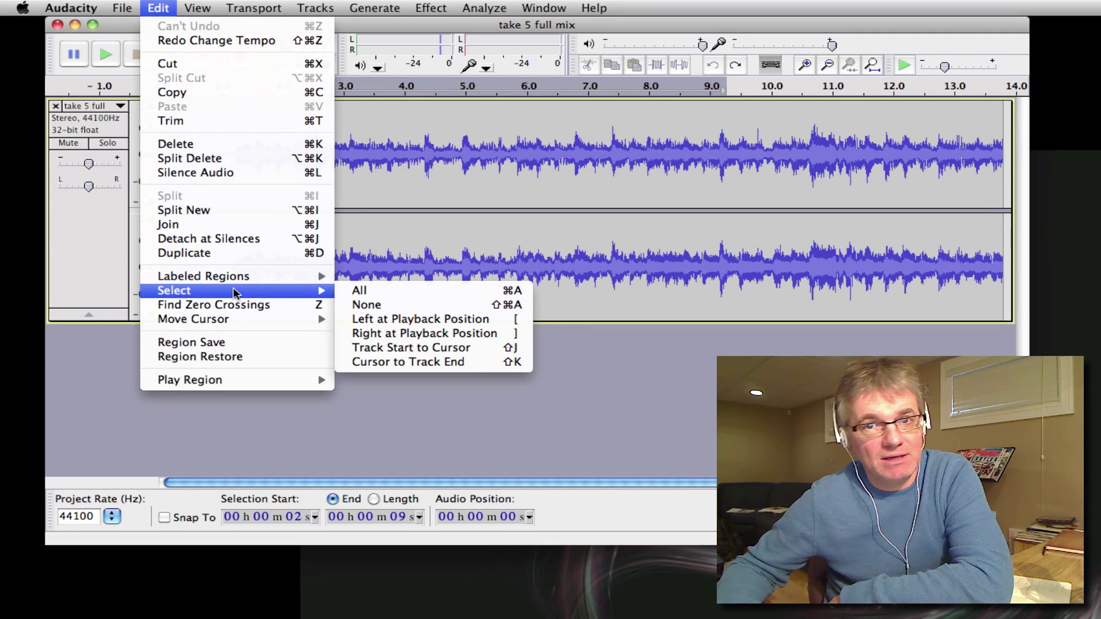
left_click(379, 291)
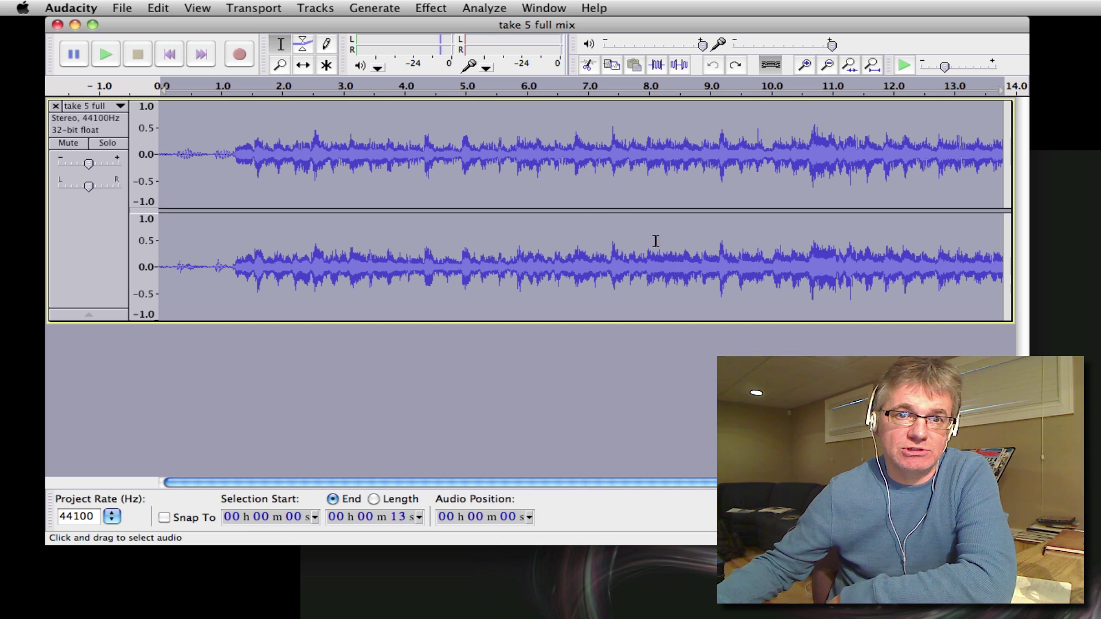
left_click(432, 7)
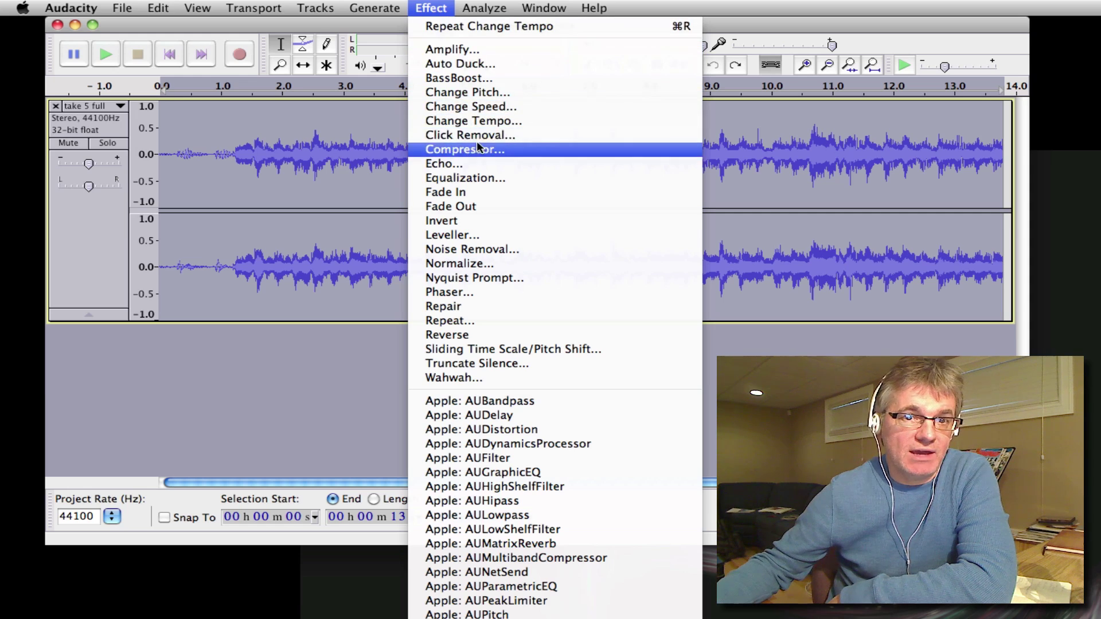
- Apply Change Tempo at -30 percent, stretching the mix from 13.80 to about 19.71 seconds
left_click(512, 121)
mouse_move(519, 289)
left_mouse_down()
mouse_move(491, 293)
mouse_move(501, 296)
left_mouse_up()
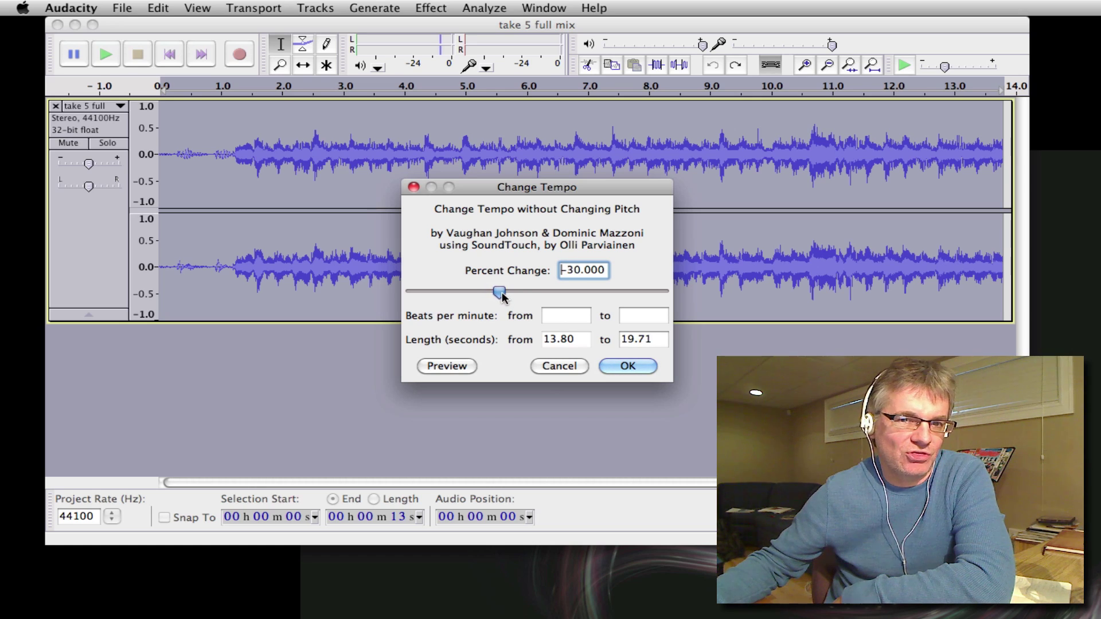
left_click(618, 366)
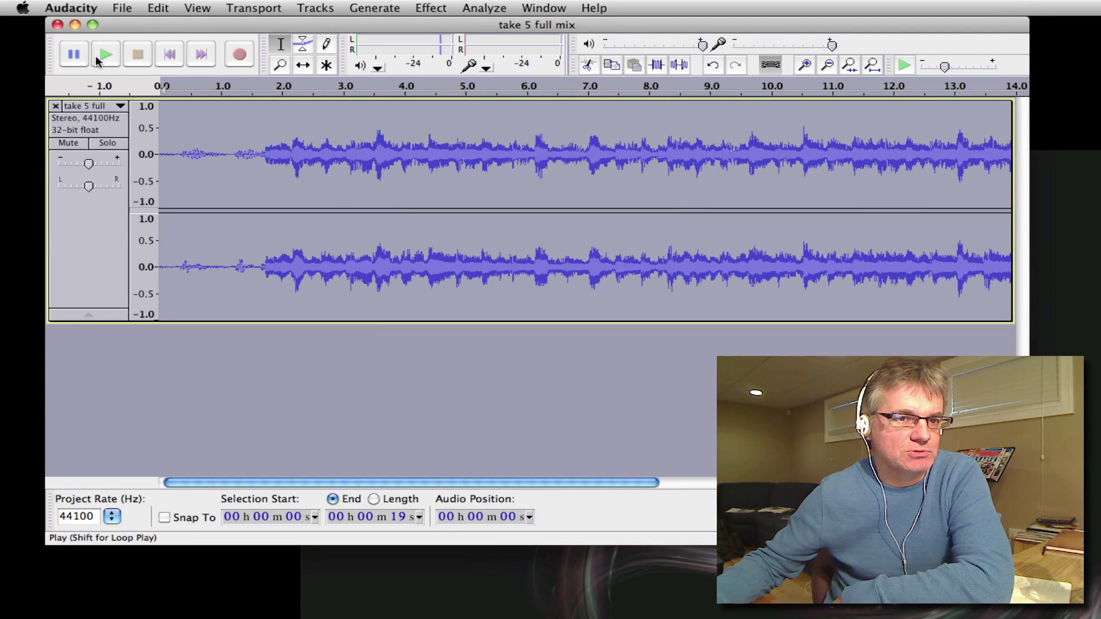
left_click(98, 52)
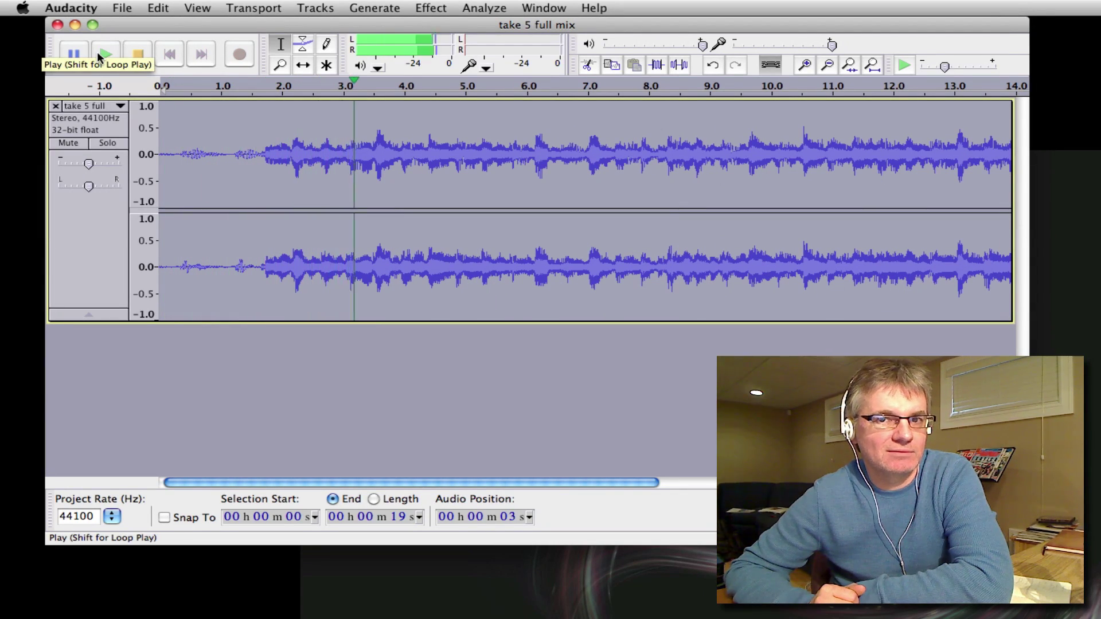
left_click(142, 54)
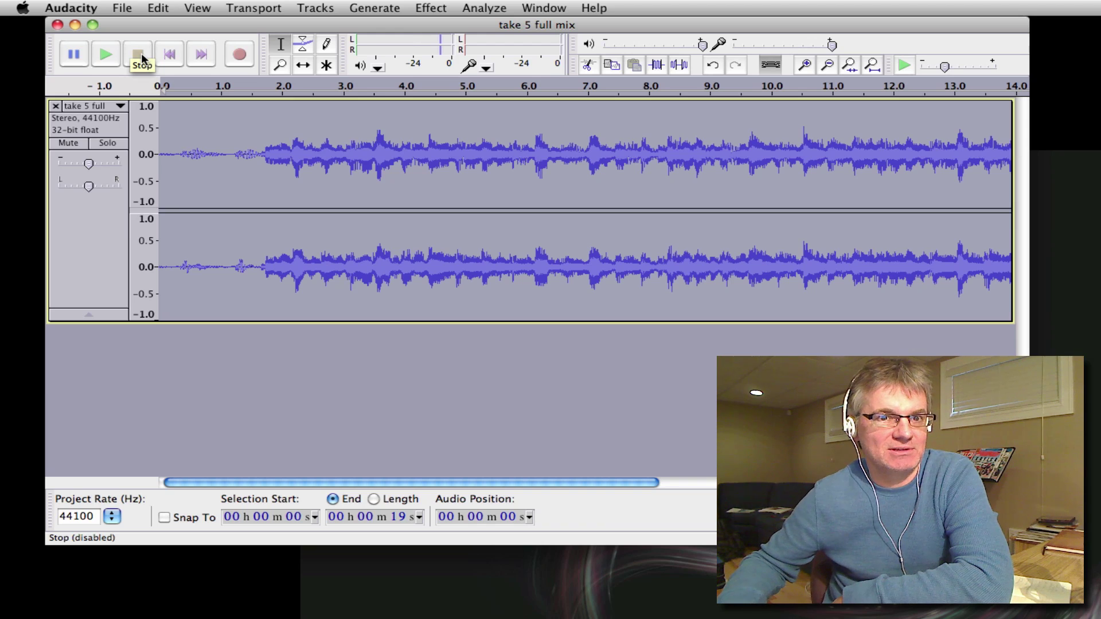
left_click(323, 140)
key("space")
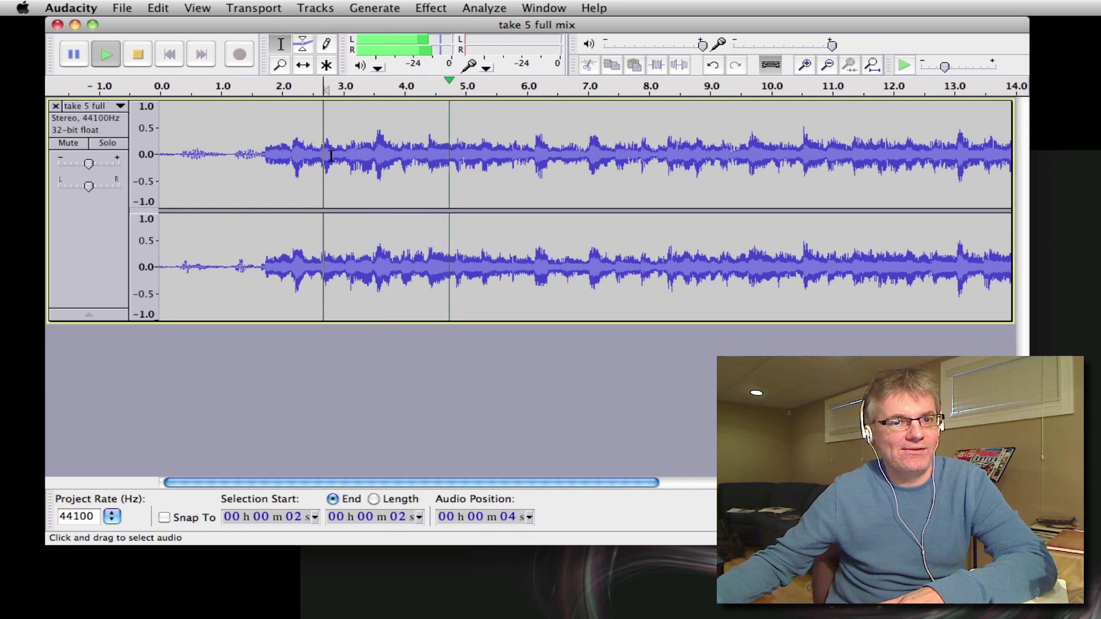
key("space")
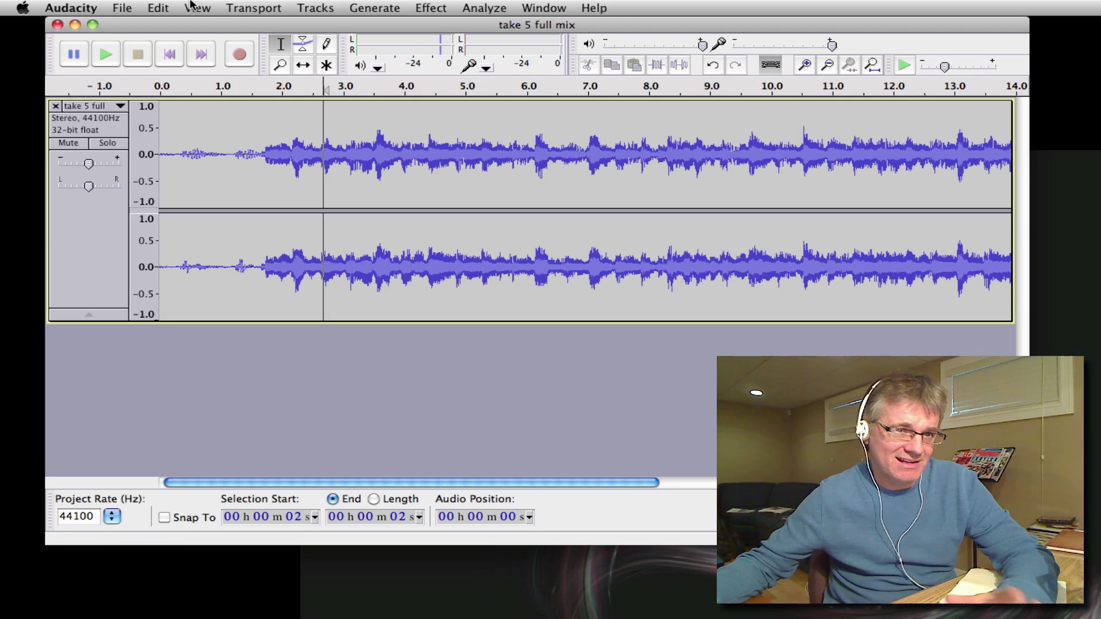
- Undo the Change Tempo and play the restored original mix from about 2 seconds
left_click(159, 6)
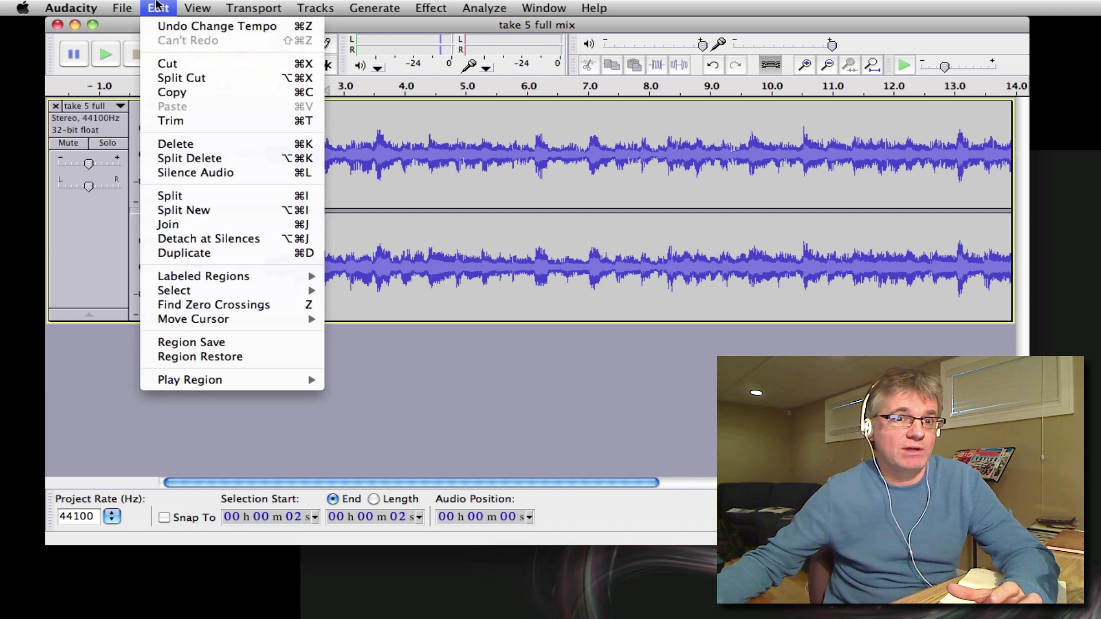
left_click(168, 29)
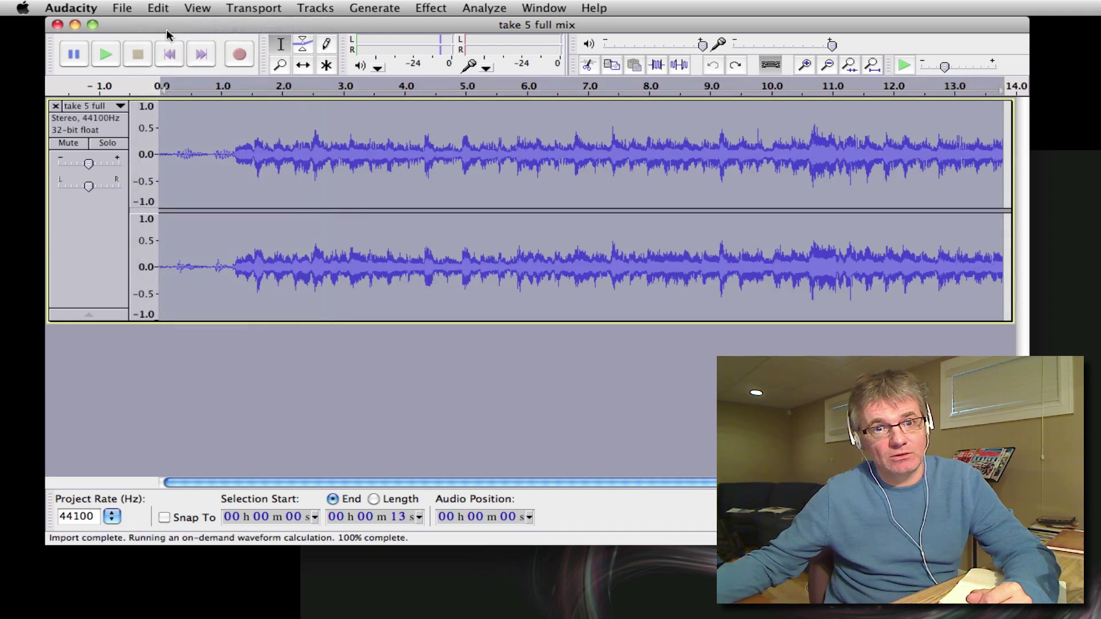
left_click(277, 163)
key("space")
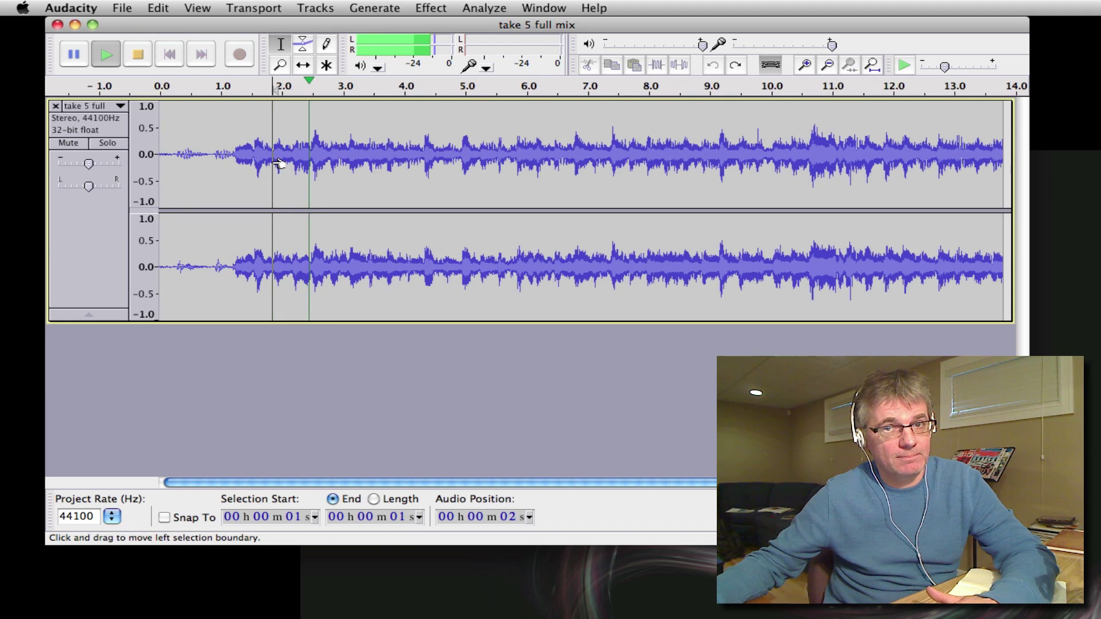
key("space")
- Reapply Change Tempo to the whole track at -16 percent (about 16.43 seconds) and play it back
key("super+a")
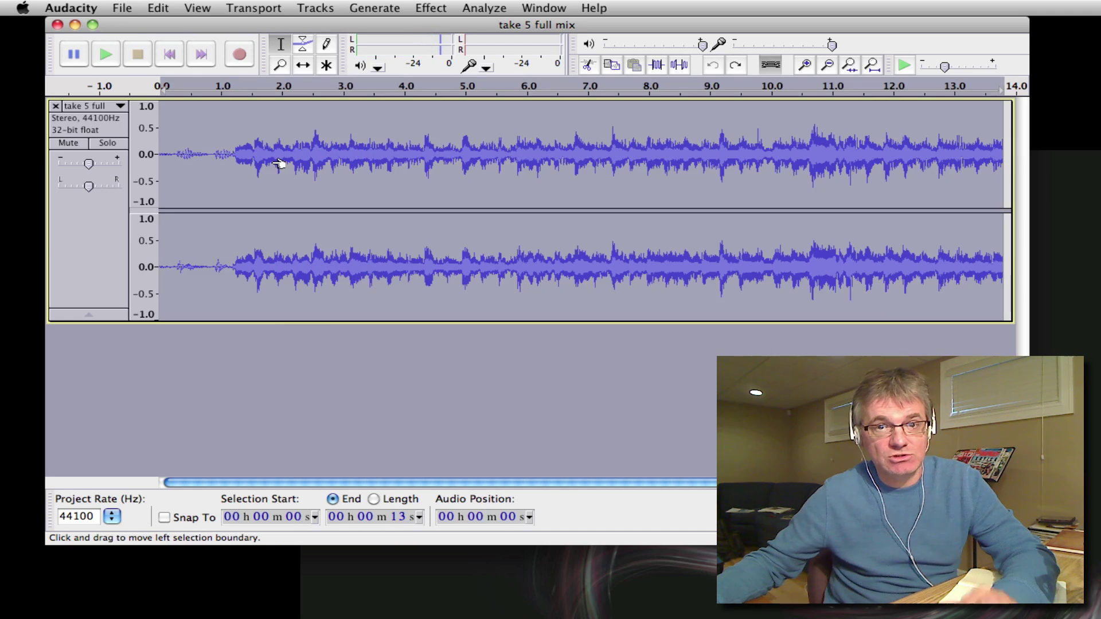
left_click(373, 8)
mouse_move(427, 8)
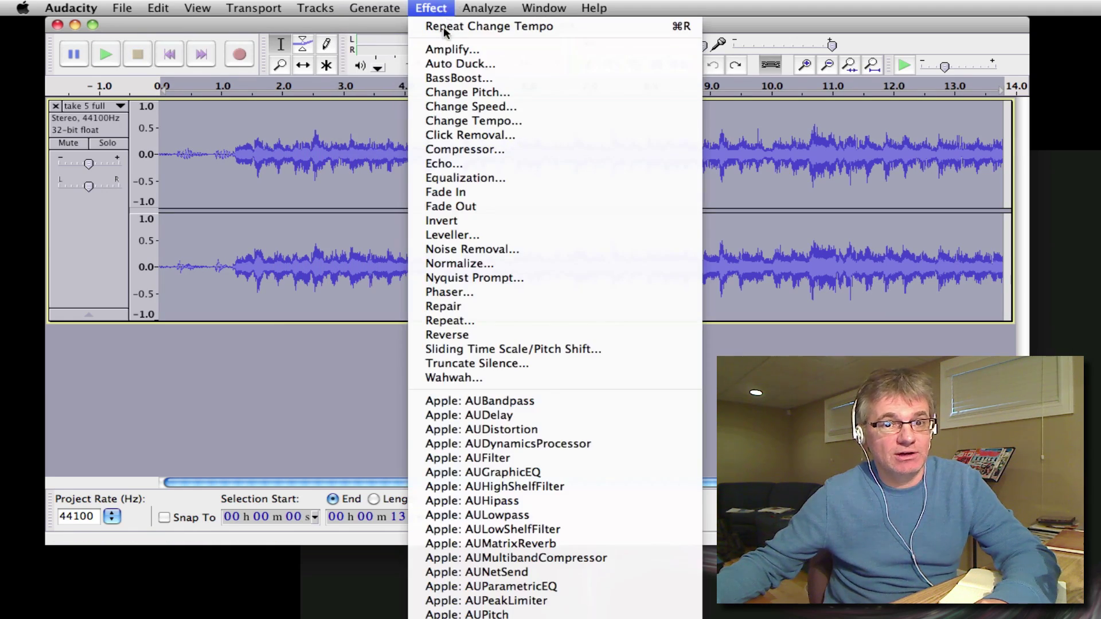
left_click(503, 122)
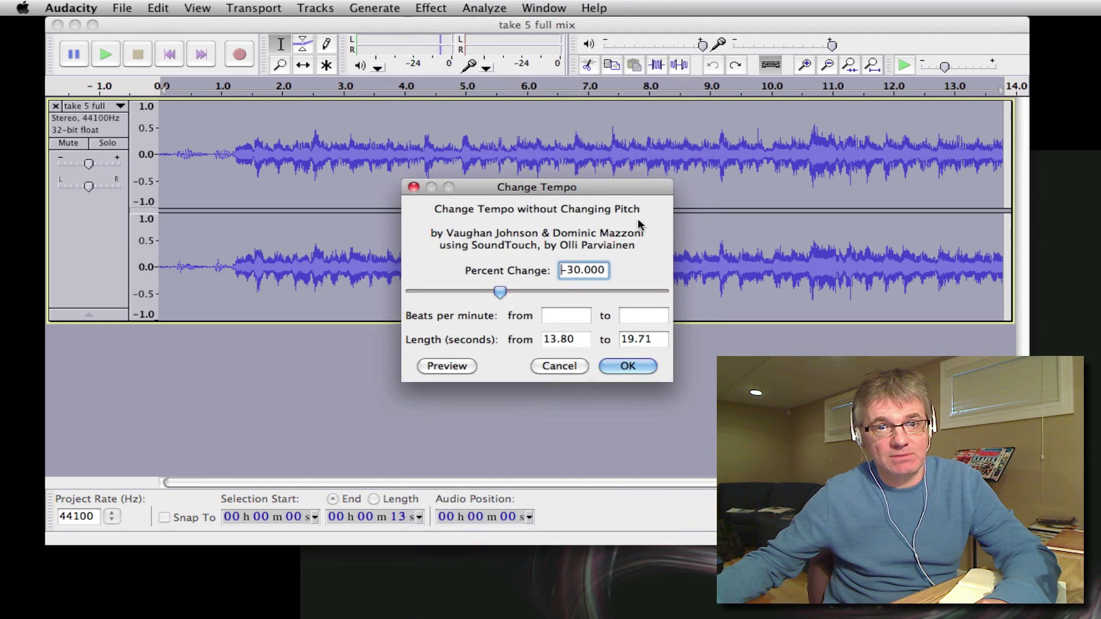
left_click_drag(499, 292, 515, 293)
left_click(616, 361)
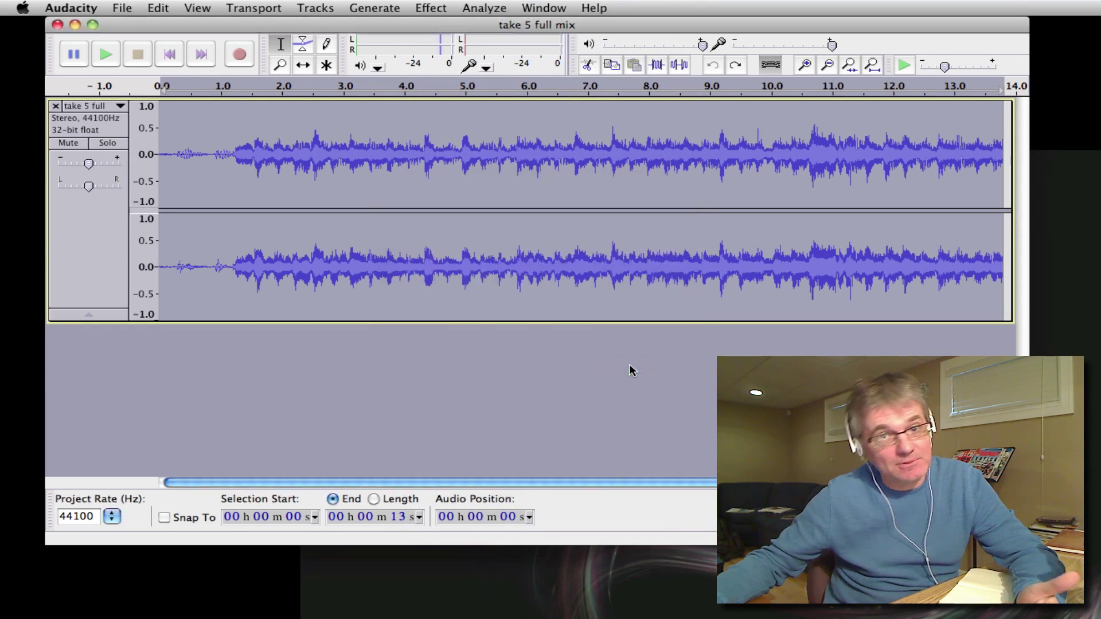
left_click(374, 186)
key("space")
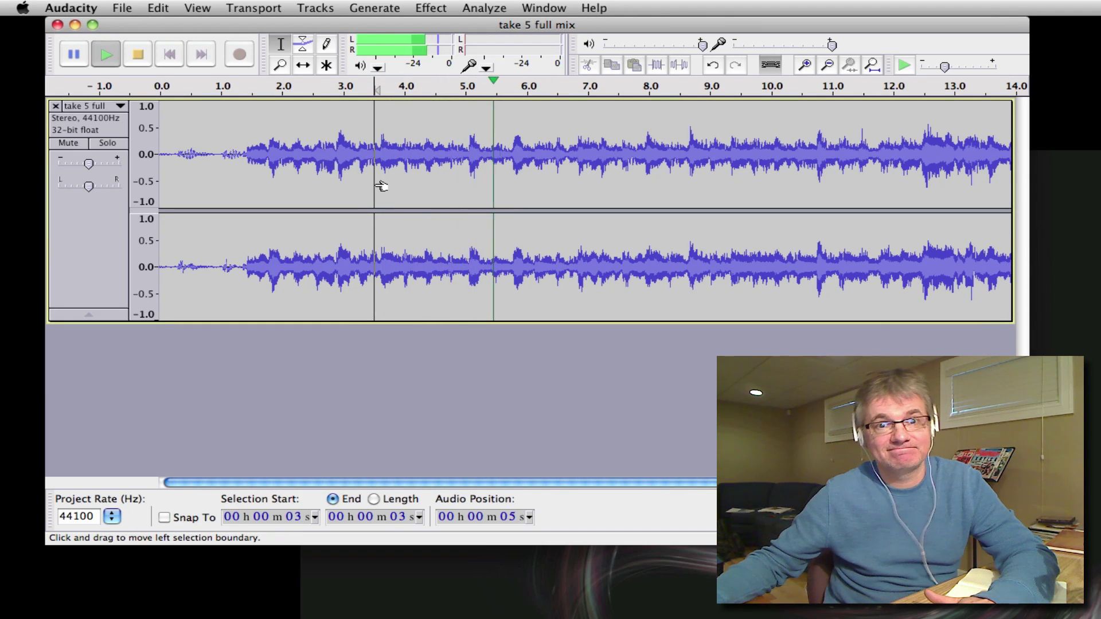
key("space")
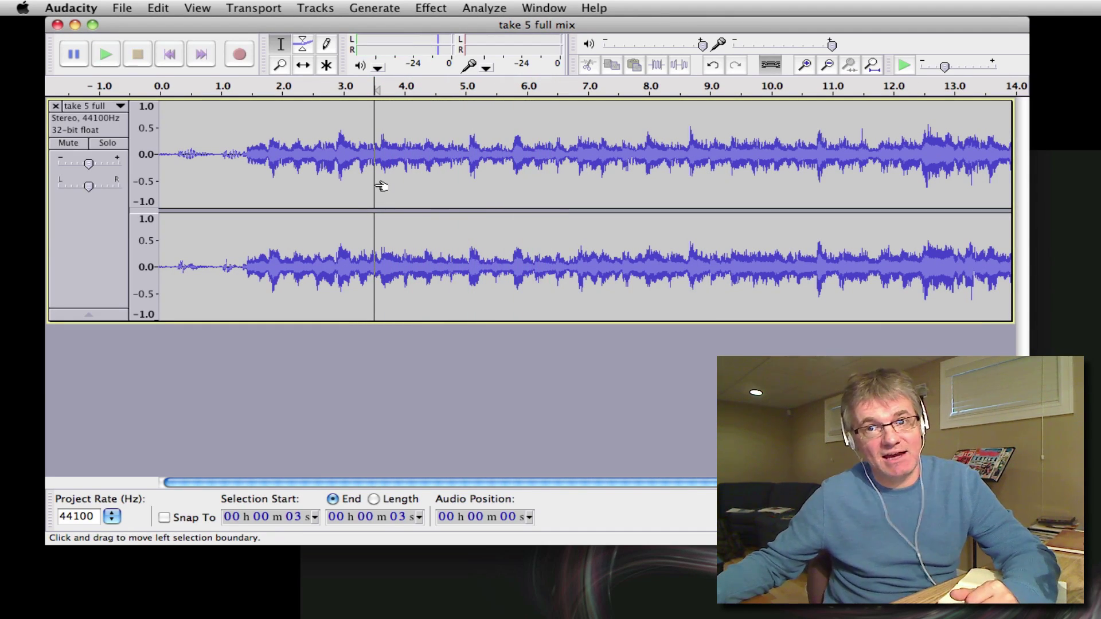